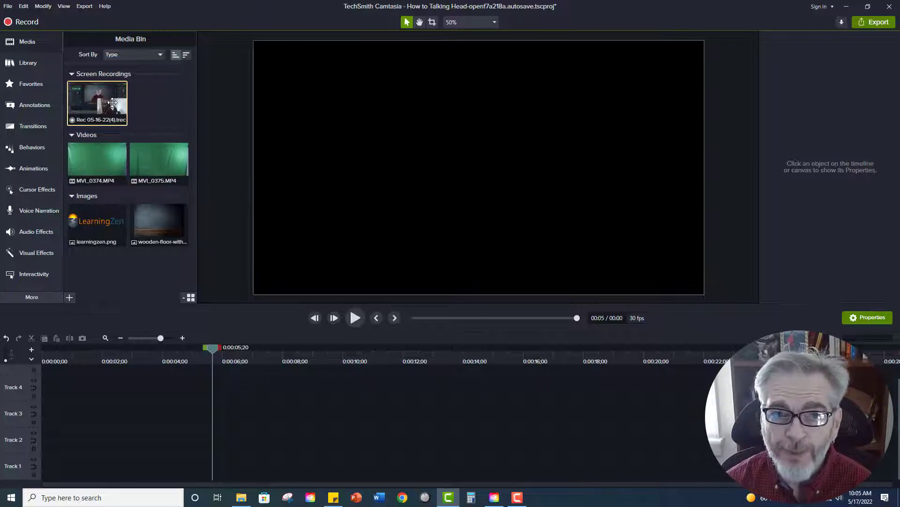
Add the .trec recording to the timeline and check the Camera (12.5%) and Screen (100%) clips.
left_click_drag(113, 102, 47, 469)
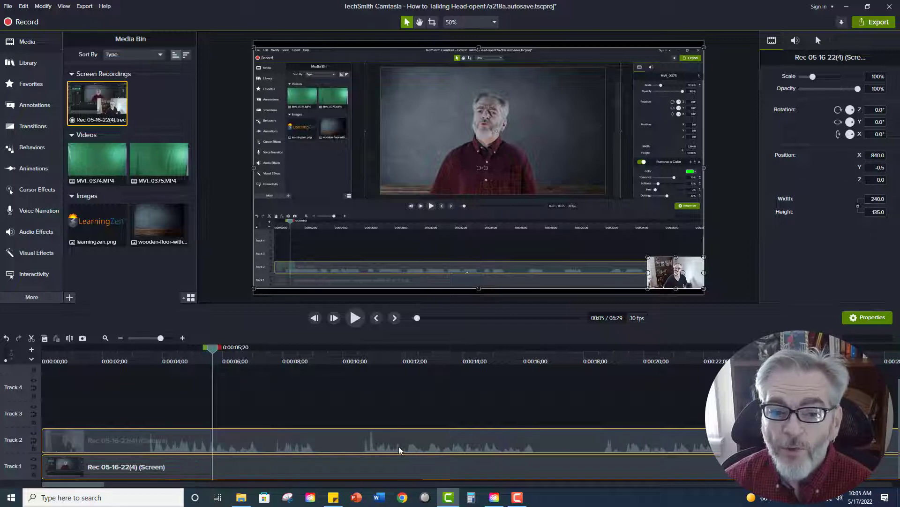
left_click(371, 439)
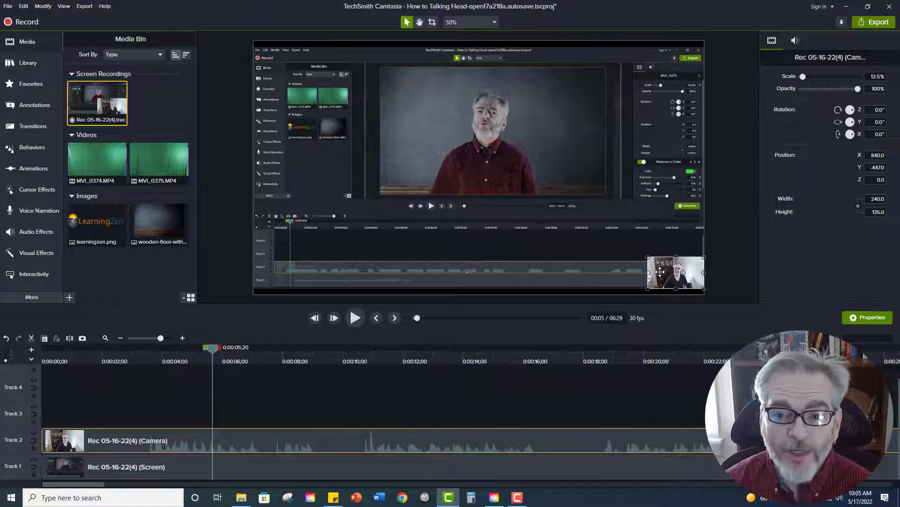
left_click(276, 466)
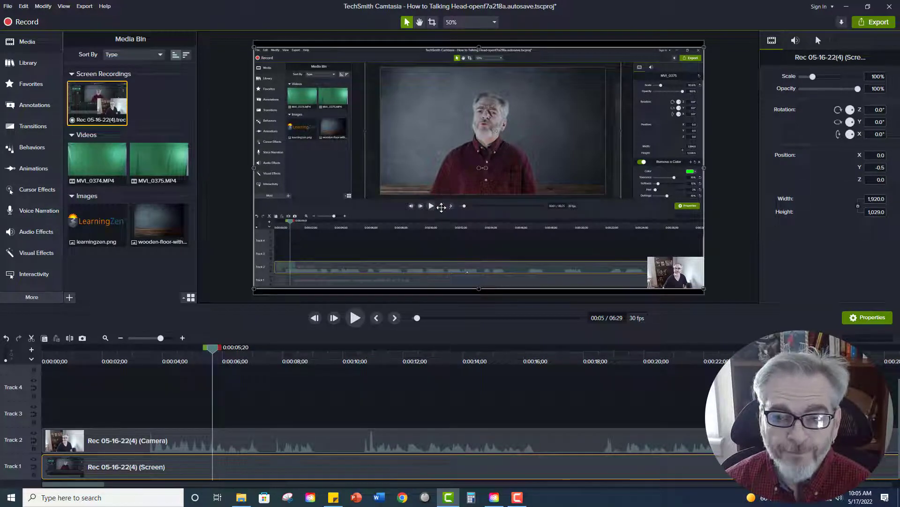
Scale the Camera clip up to 100% (1920×1080) so the webcam covers the canvas.
left_click(299, 439)
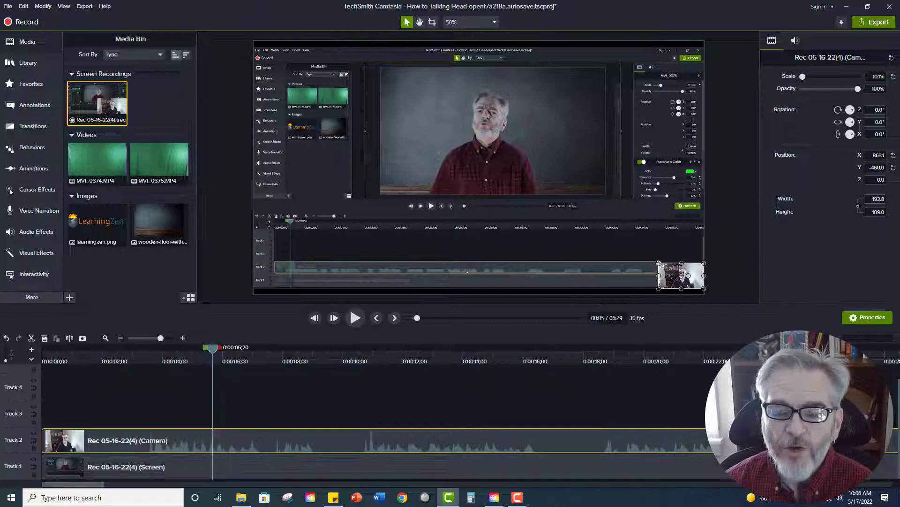
left_click_drag(660, 264, 297, 43)
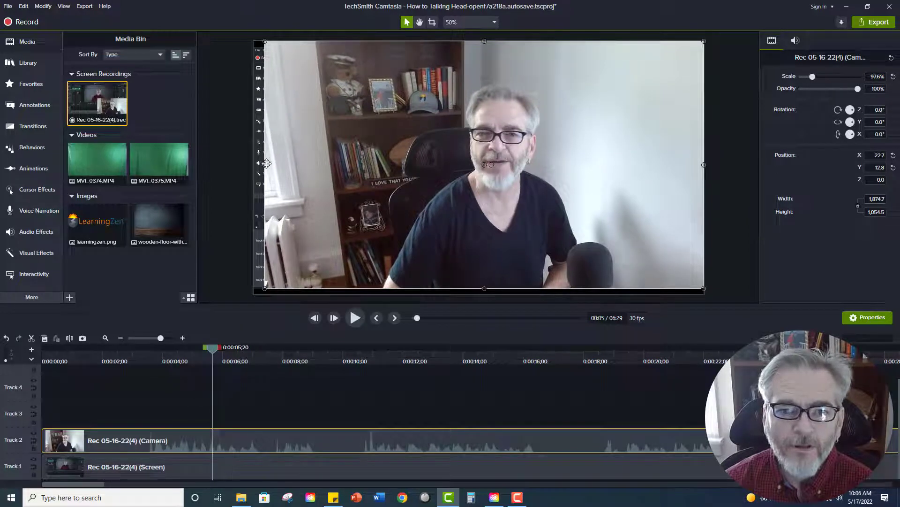
left_click_drag(265, 164, 254, 164)
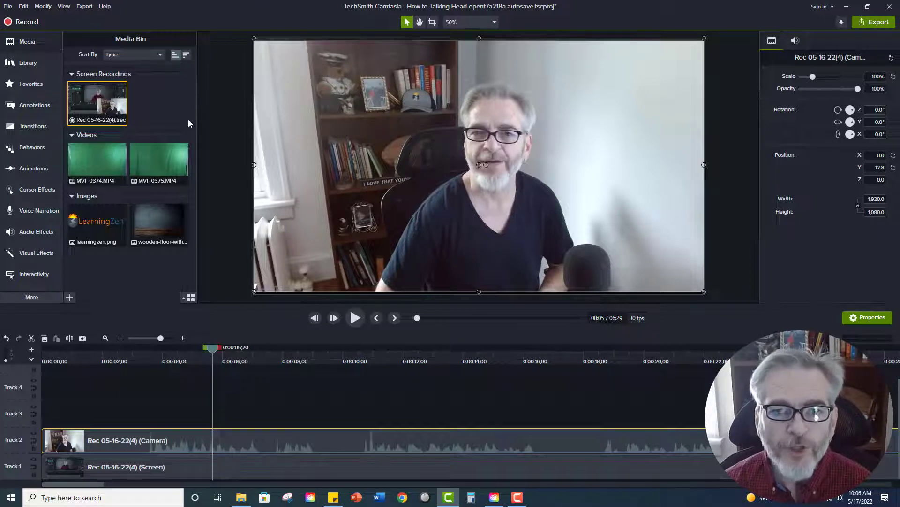
Switch the left panel from the Media Bin to the Annotations callouts library.
left_click(48, 111)
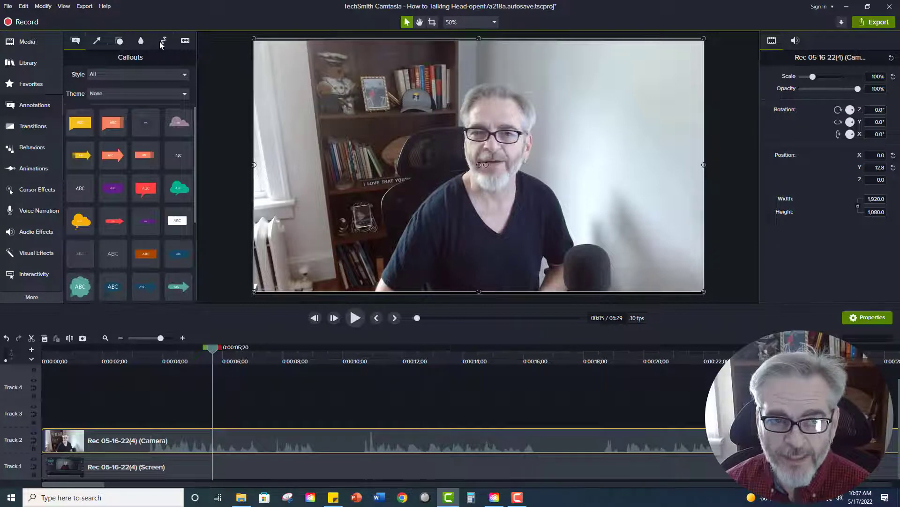
Browse the Shapes annotations, filtering to Basic styles and then back to All.
left_click(120, 41)
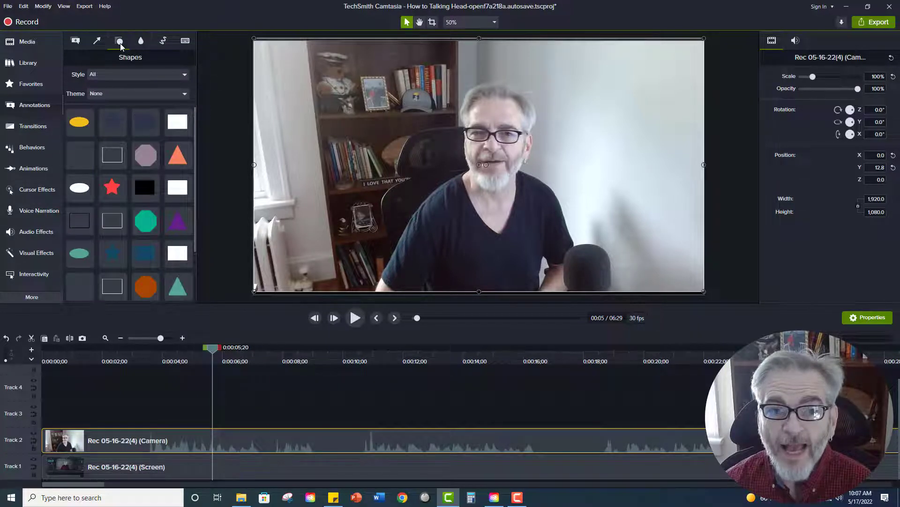
scroll(145, 150, "down", 3)
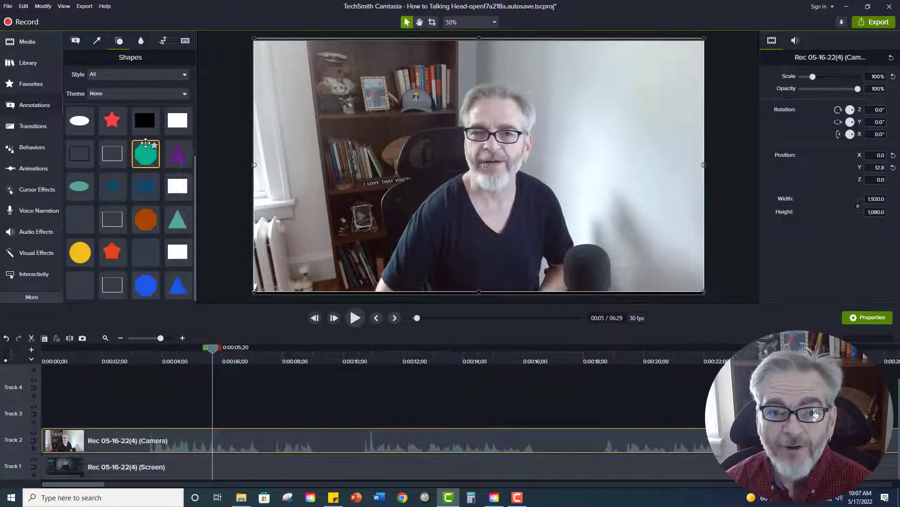
scroll(145, 143, "up", 2)
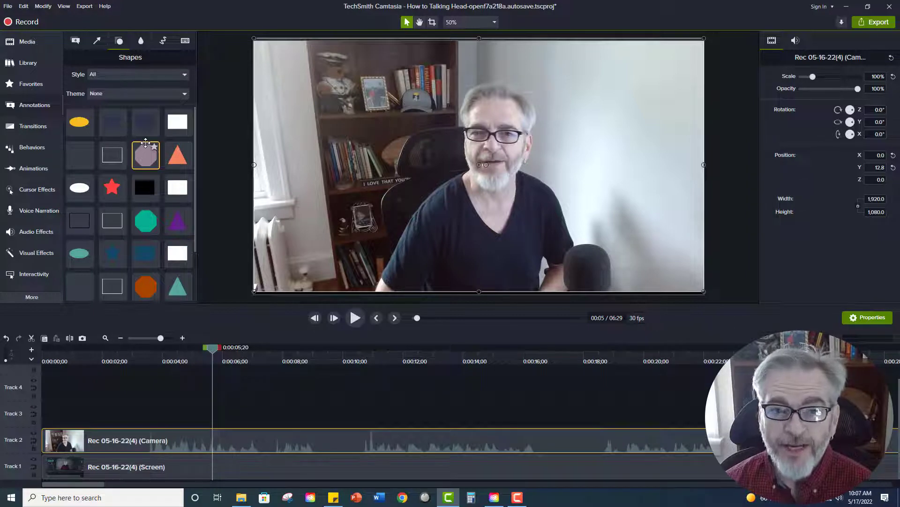
left_click(142, 76)
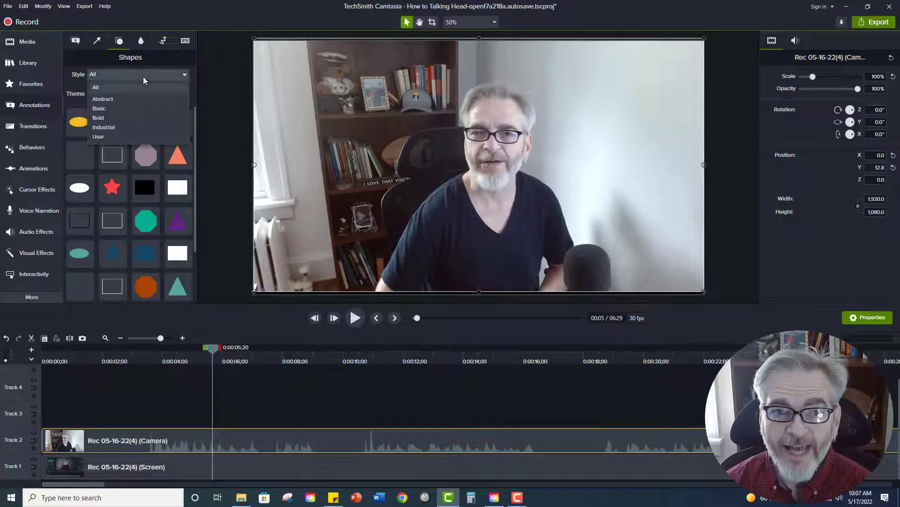
left_click(111, 109)
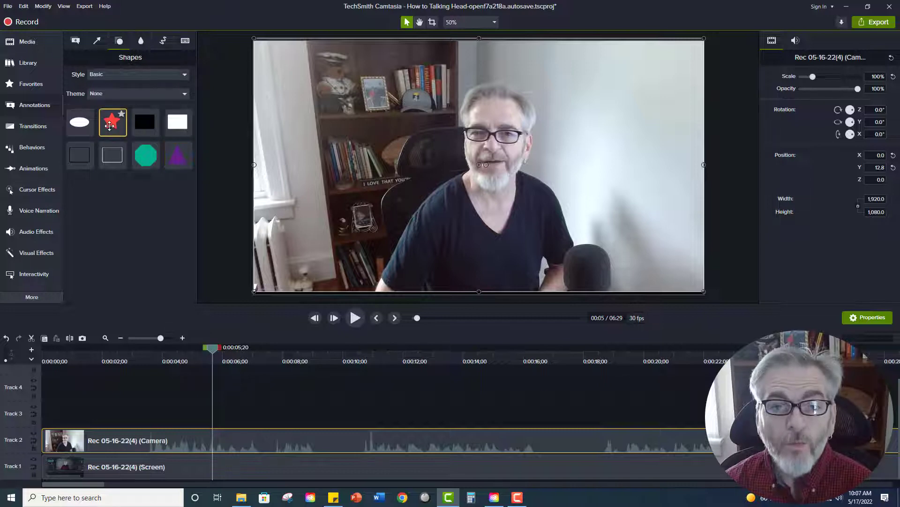
left_click(138, 75)
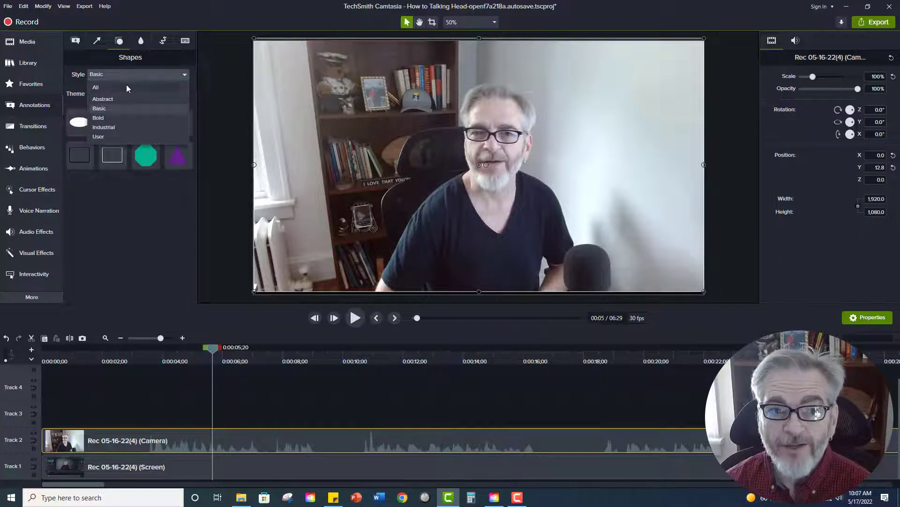
left_click(126, 87)
scroll(134, 139, "down", 1)
scroll(135, 139, "down", 1)
scroll(135, 139, "up", 2)
scroll(134, 139, "down", 2)
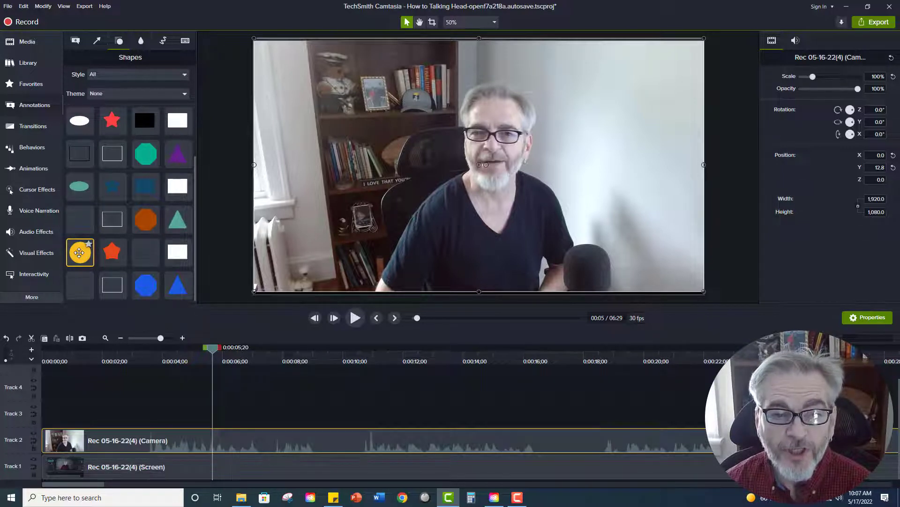
Drop the yellow circle shape onto the camera video and resize it to cover the face.
left_click_drag(79, 253, 496, 151)
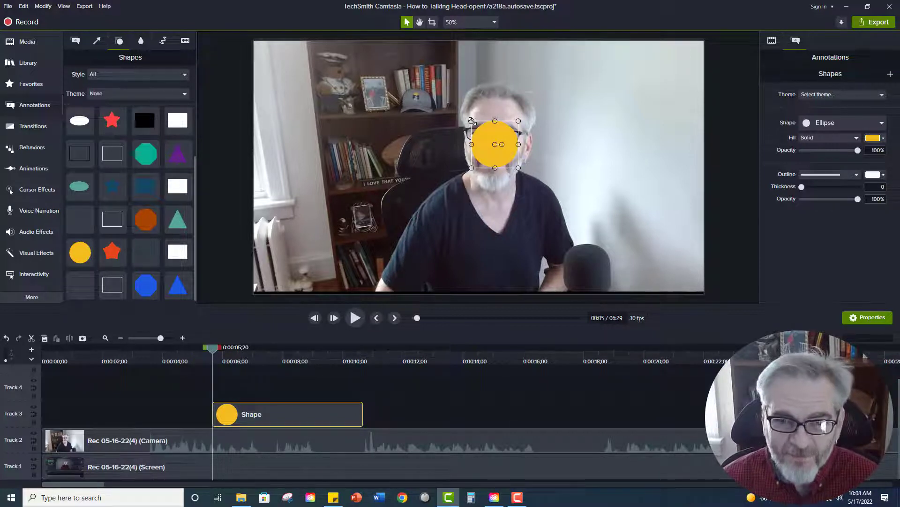
left_click_drag(471, 121, 402, 63)
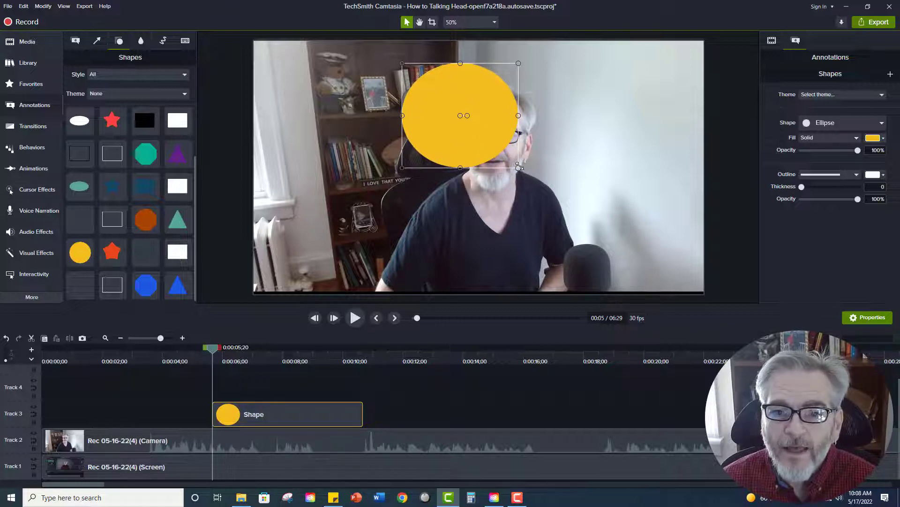
left_click_drag(518, 168, 562, 215)
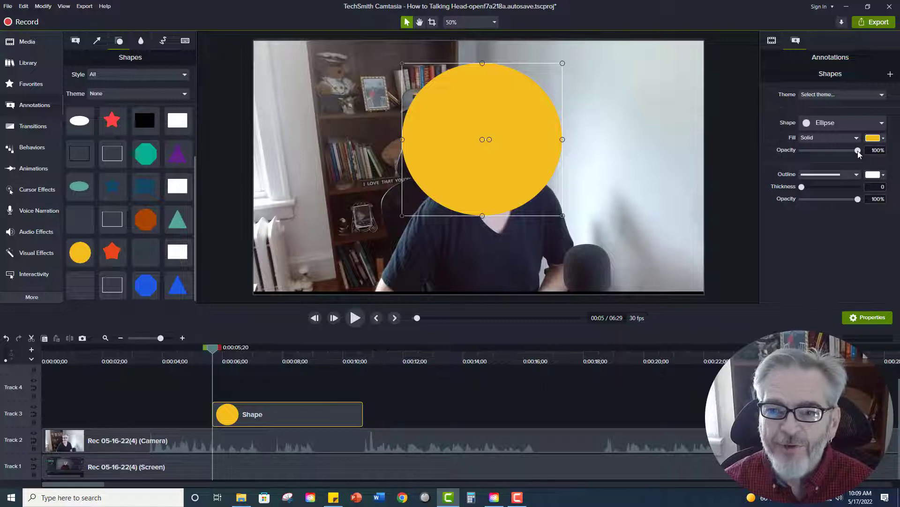
Set the circle's fill opacity to 54%, then enlarge and centre it on the presenter's face.
left_click_drag(859, 152, 833, 152)
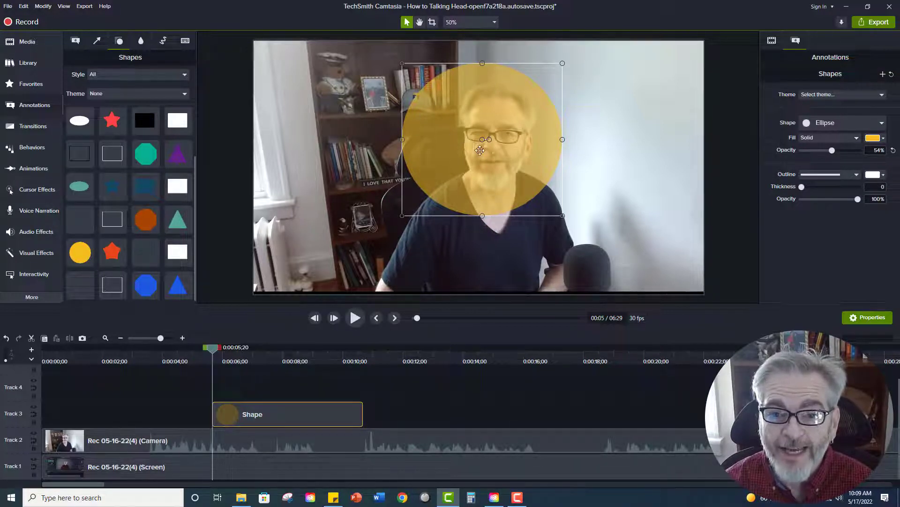
left_click_drag(563, 217, 575, 228)
left_click_drag(402, 63, 386, 54)
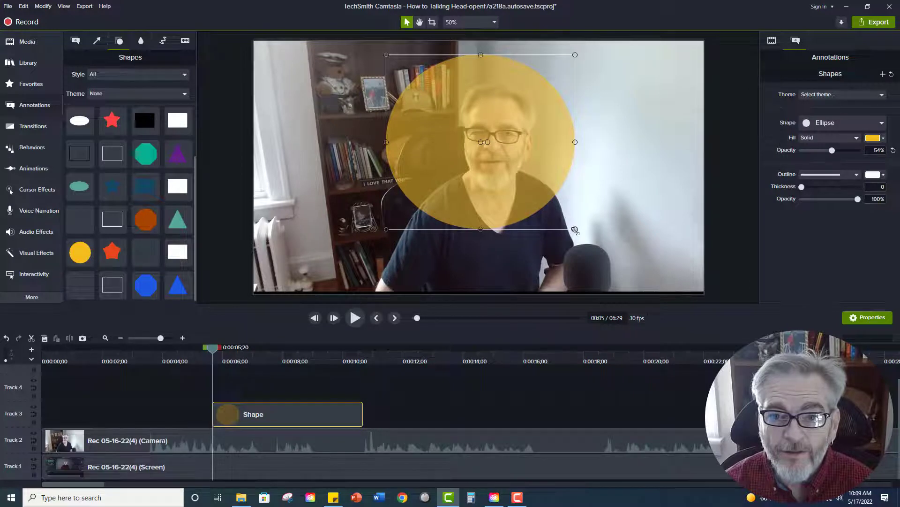
left_click_drag(575, 229, 580, 238)
left_click_drag(500, 197, 501, 197)
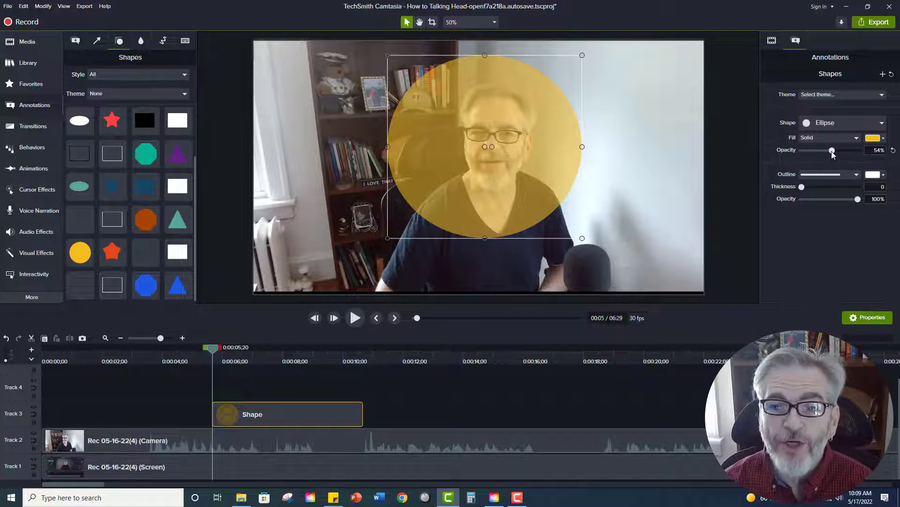
Adjust the circle's Fill Opacity back and forth, finishing at 100%.
left_click_drag(832, 152, 859, 150)
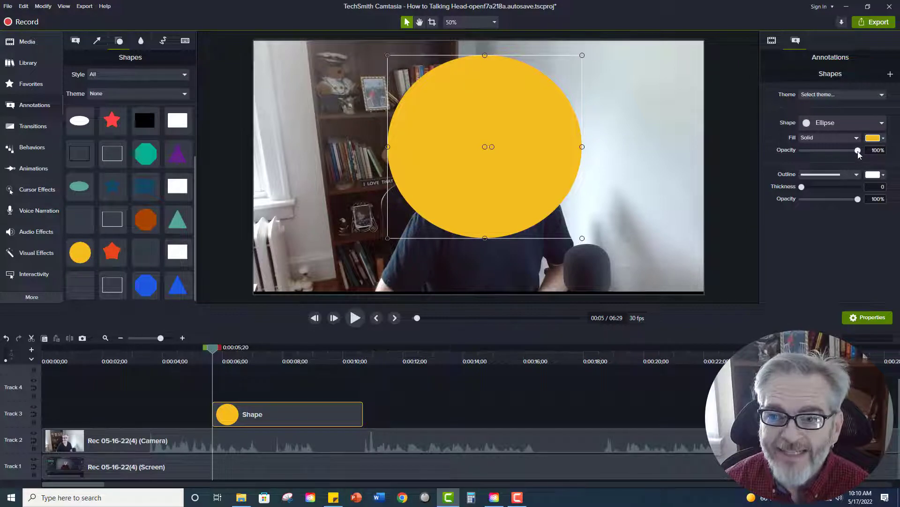
left_click_drag(858, 150, 839, 155)
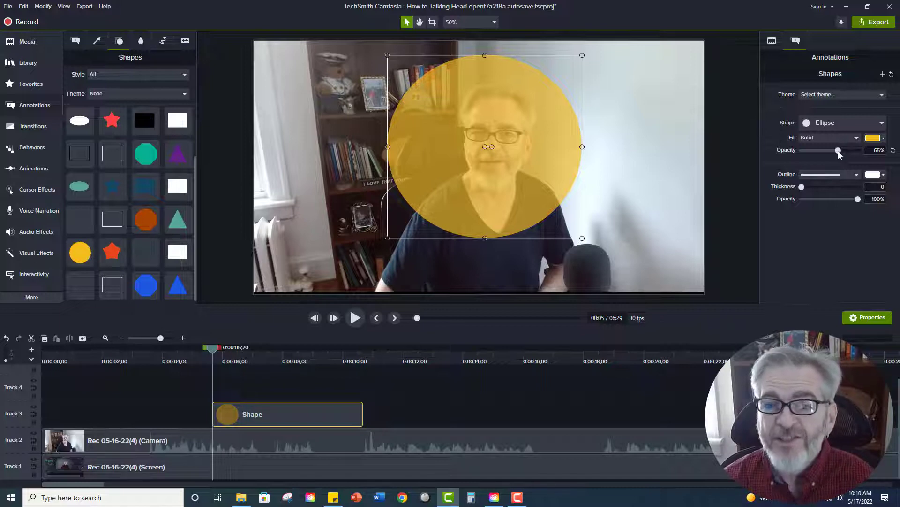
left_click_drag(839, 155, 835, 155)
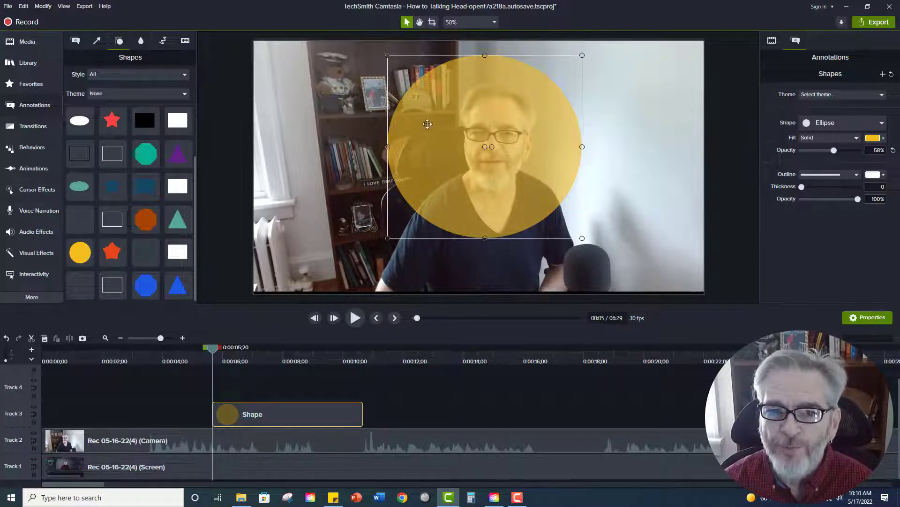
left_click_drag(834, 150, 860, 150)
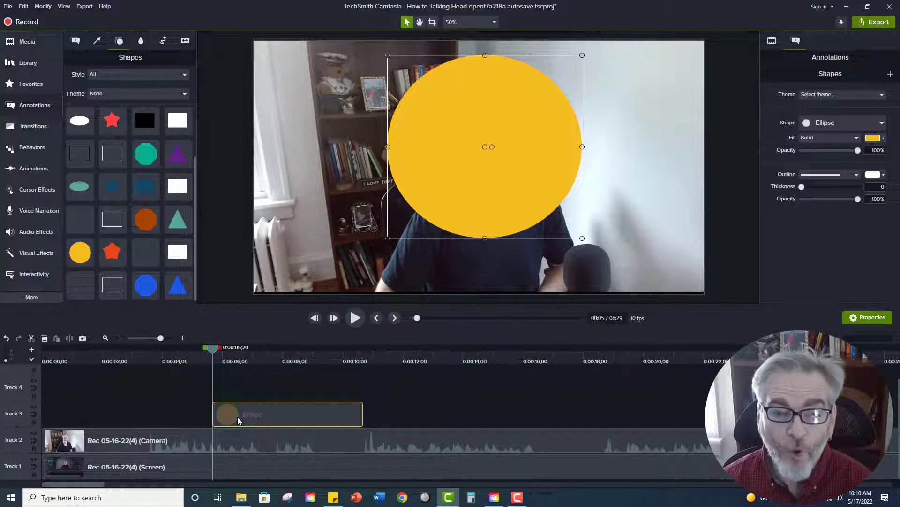
Zoom the timeline out and stretch the Track 3 ellipse clip from 0:00 to the recording's end.
left_click(121, 337)
left_click(120, 338)
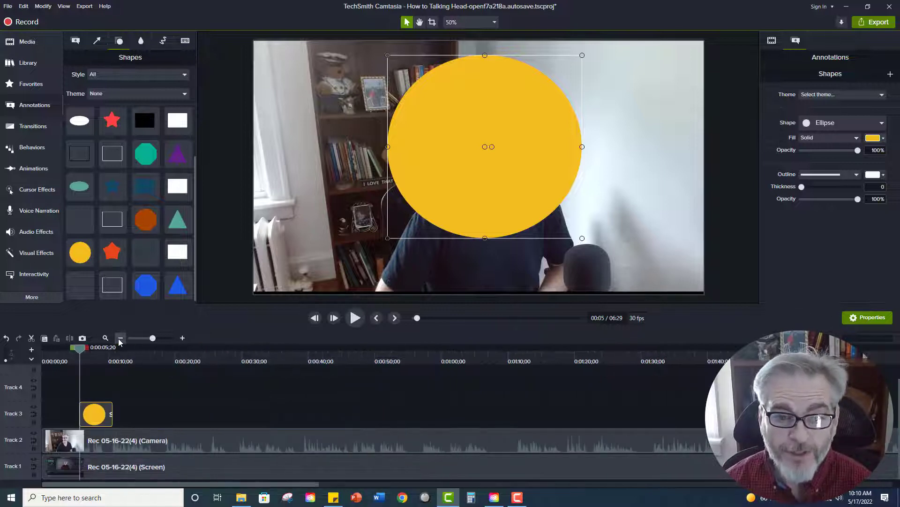
left_click_drag(82, 409, 42, 408)
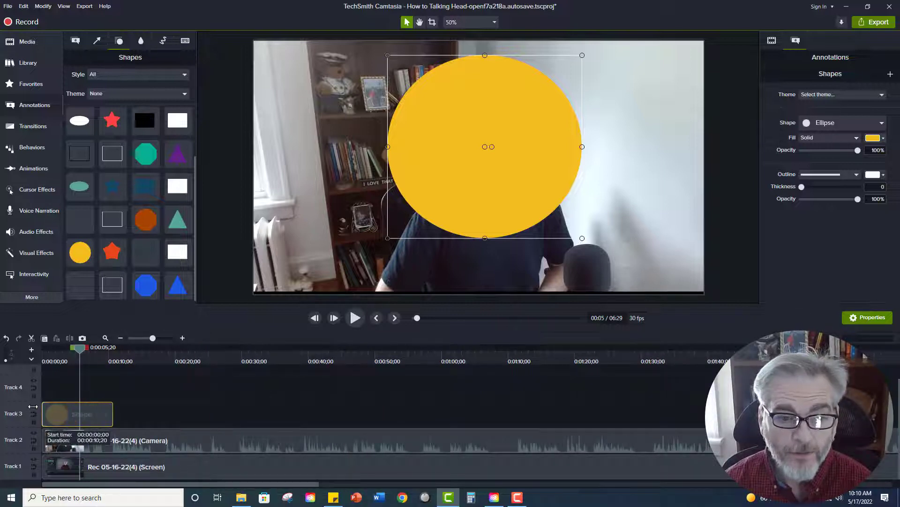
left_click_drag(112, 413, 258, 430)
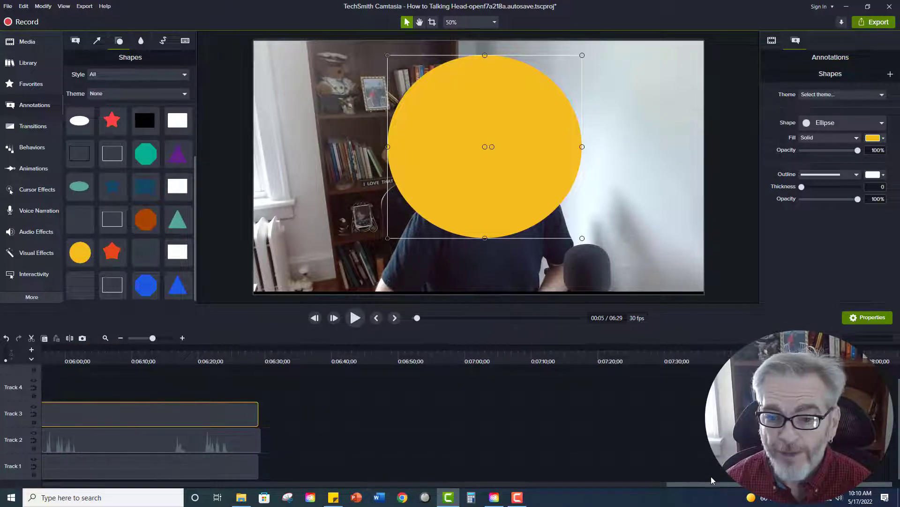
left_click_drag(697, 487, 75, 487)
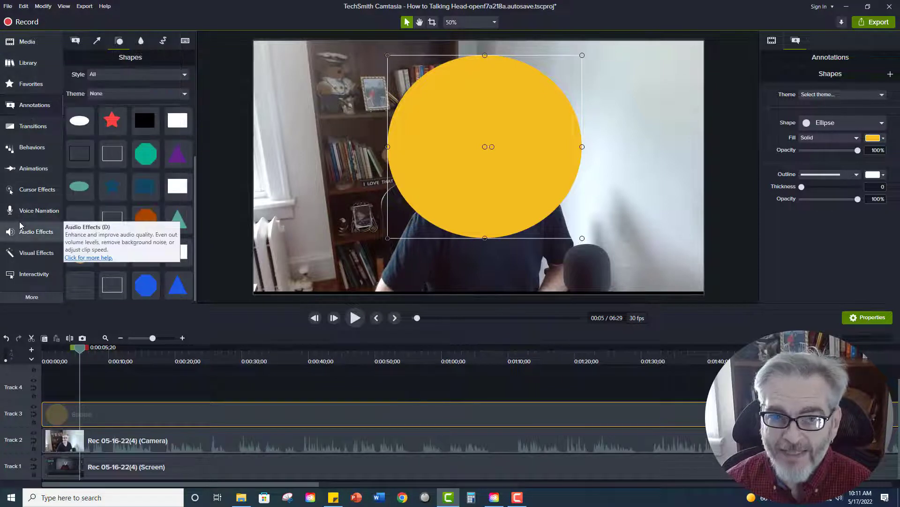
Drag the Media Matte visual effect onto the ellipse clip on Track 3.
left_click(35, 301)
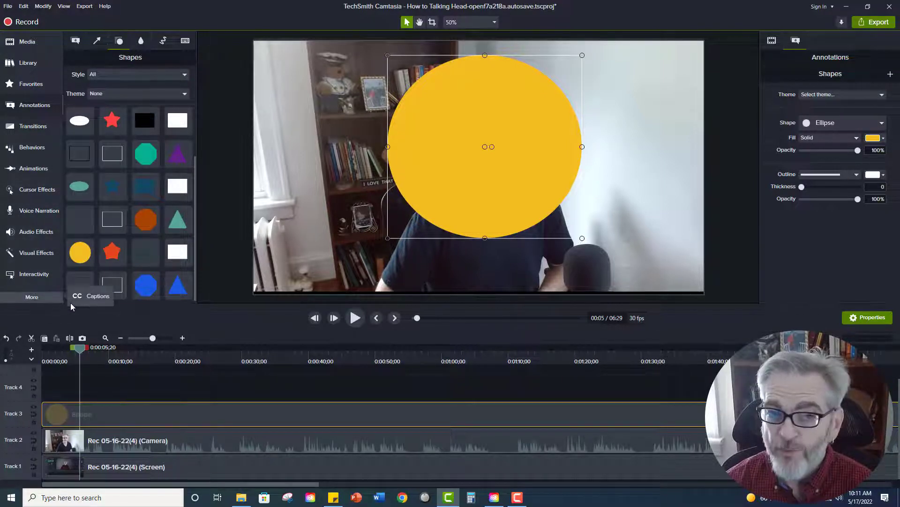
left_click(33, 255)
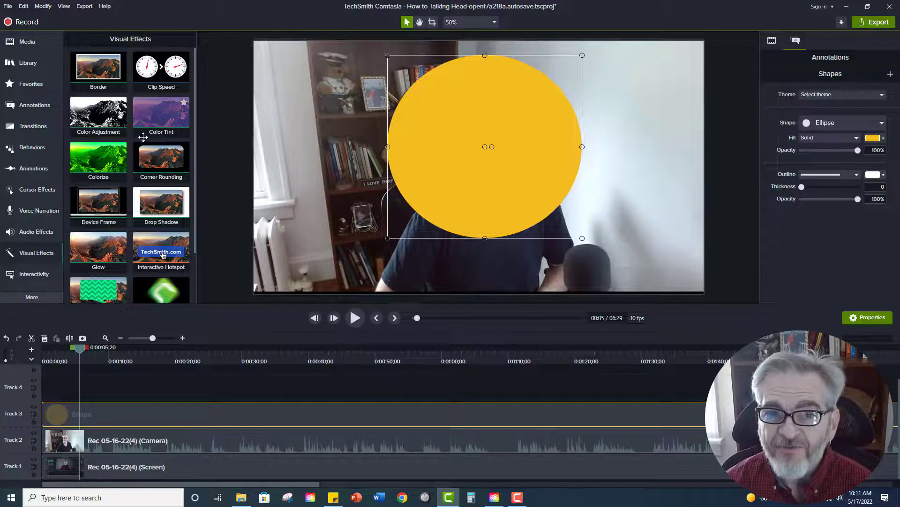
scroll(144, 139, "down", 1)
scroll(143, 137, "down", 1)
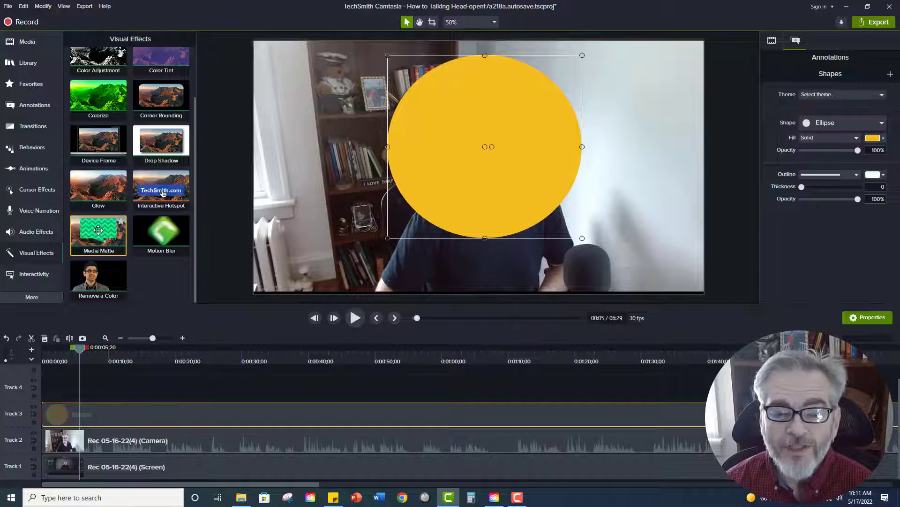
left_click_drag(98, 230, 151, 407)
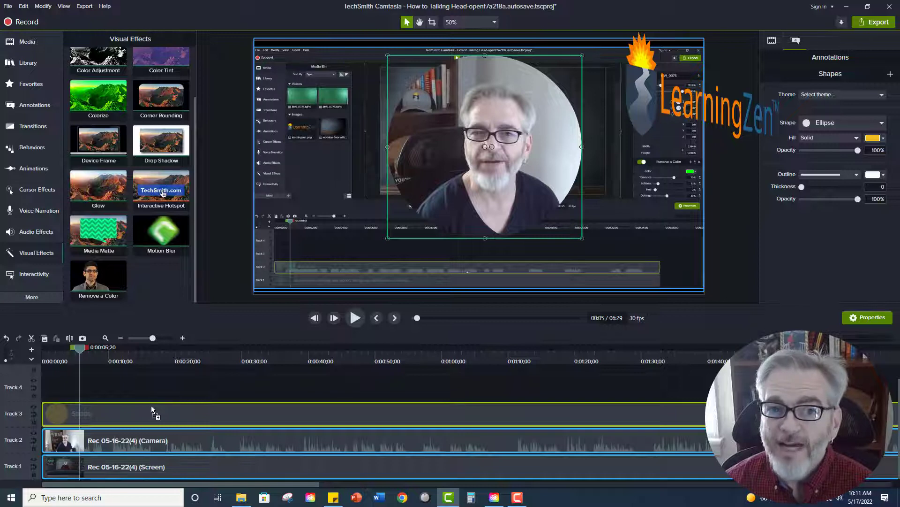
Drop Media Matte onto the Track 3 ellipse and move the face circle to X 0.0, Y 71.5.
left_click_drag(151, 412, 148, 440)
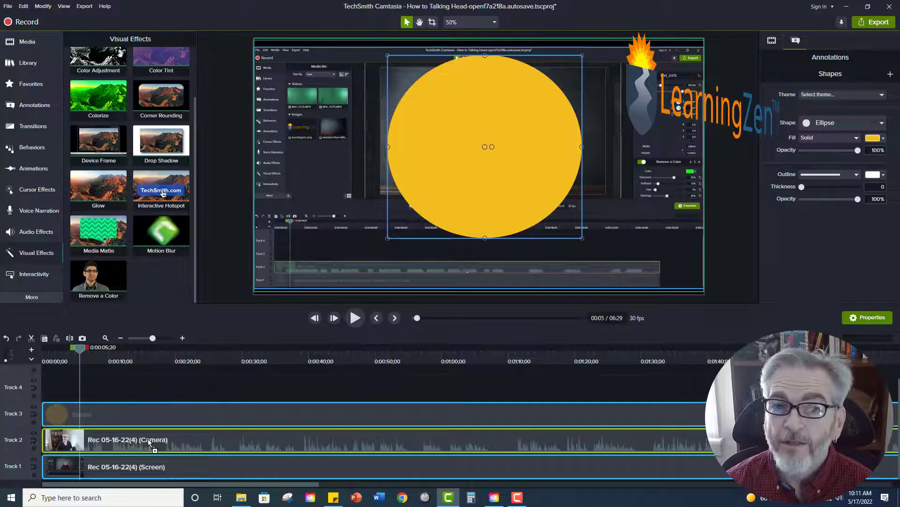
left_click_drag(149, 442, 150, 412)
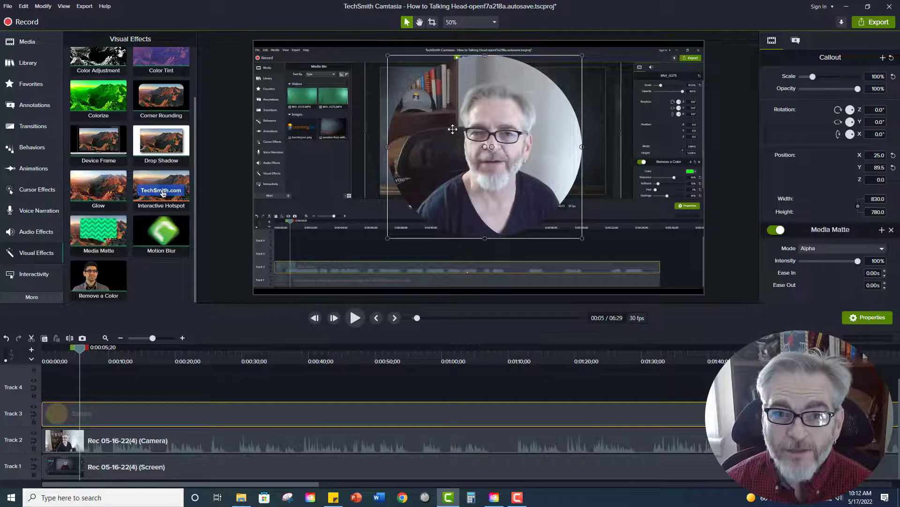
mouse_move(448, 129)
left_mouse_down()
mouse_move(392, 126)
mouse_move(459, 136)
mouse_move(427, 137)
mouse_move(446, 133)
left_mouse_up()
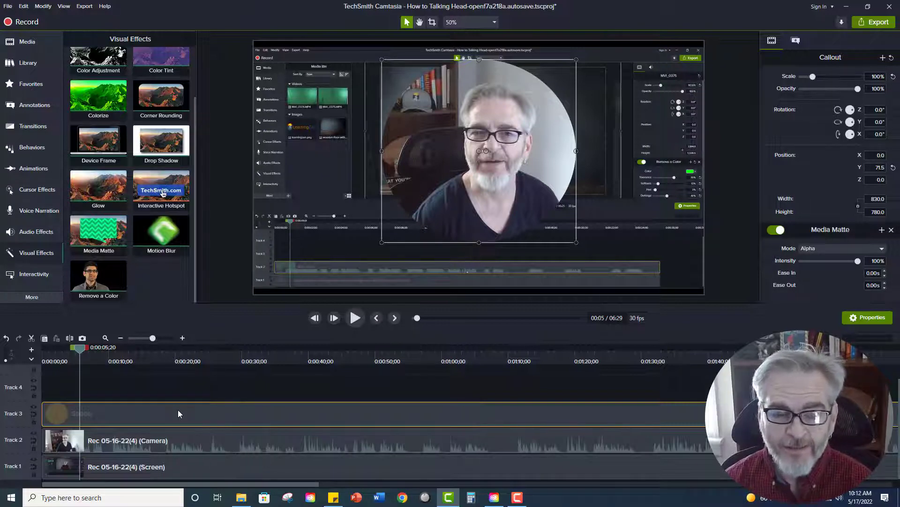
Group the camera clip with the matted ellipse as Group 1 on Track 2, nudging it slightly.
left_click(171, 443)
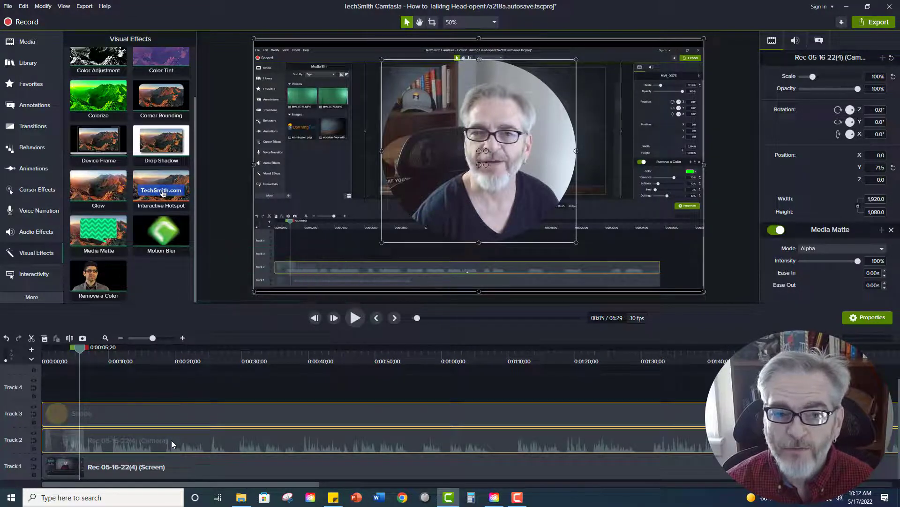
right_click(225, 439)
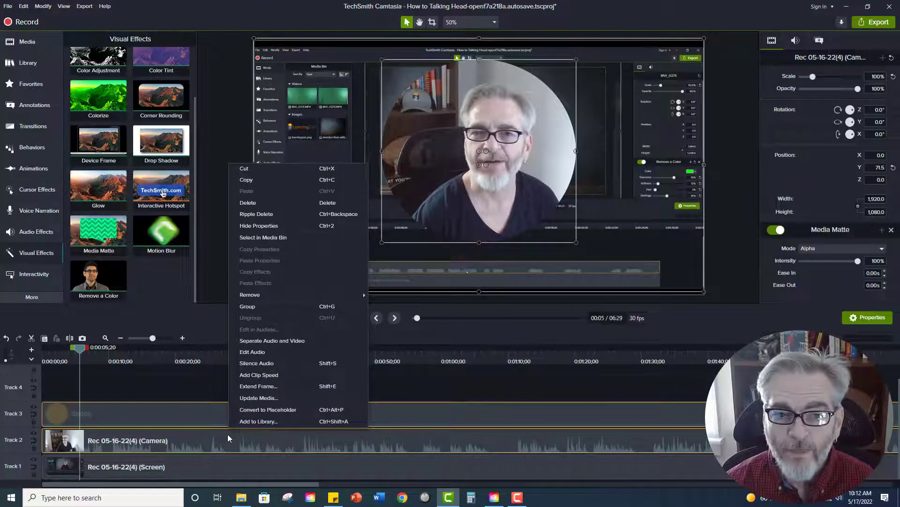
left_click(295, 305)
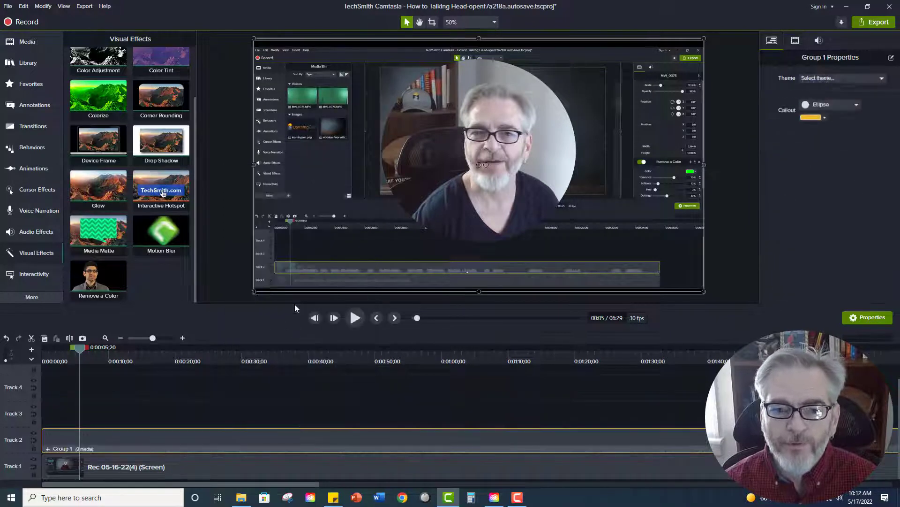
mouse_move(457, 111)
left_mouse_down()
mouse_move(526, 148)
mouse_move(474, 138)
mouse_move(458, 123)
mouse_move(466, 123)
mouse_move(459, 141)
mouse_move(464, 116)
left_mouse_up()
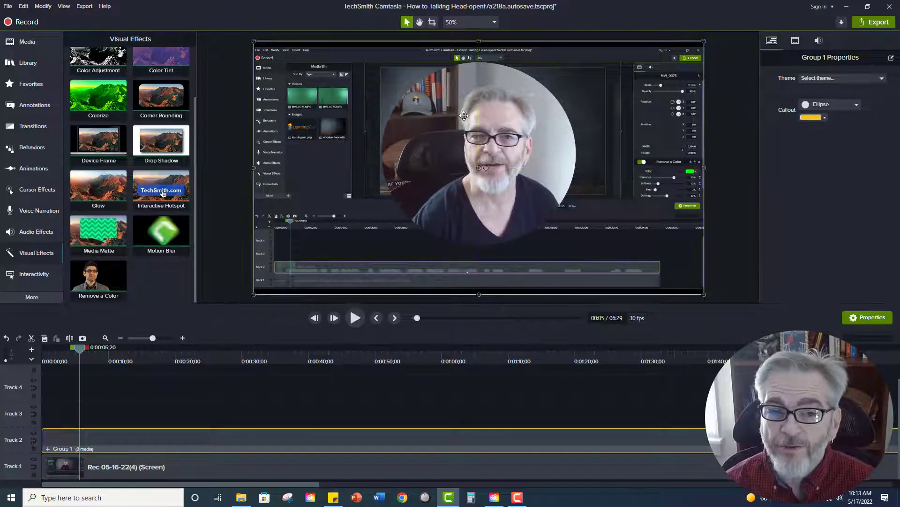
Crop Group 1's left, bottom, right and top edges in tight around the circular talking head.
left_click(432, 22)
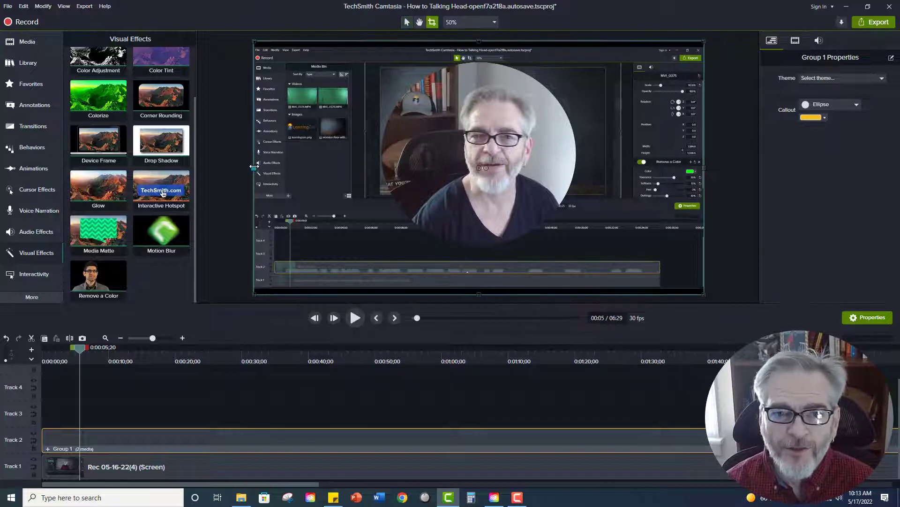
left_click_drag(253, 167, 376, 167)
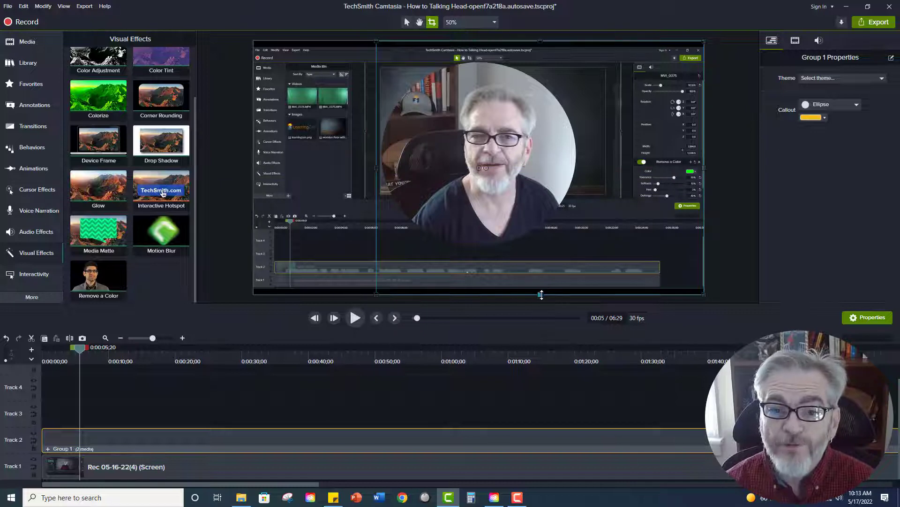
left_click_drag(541, 294, 540, 248)
left_click_drag(703, 144, 583, 144)
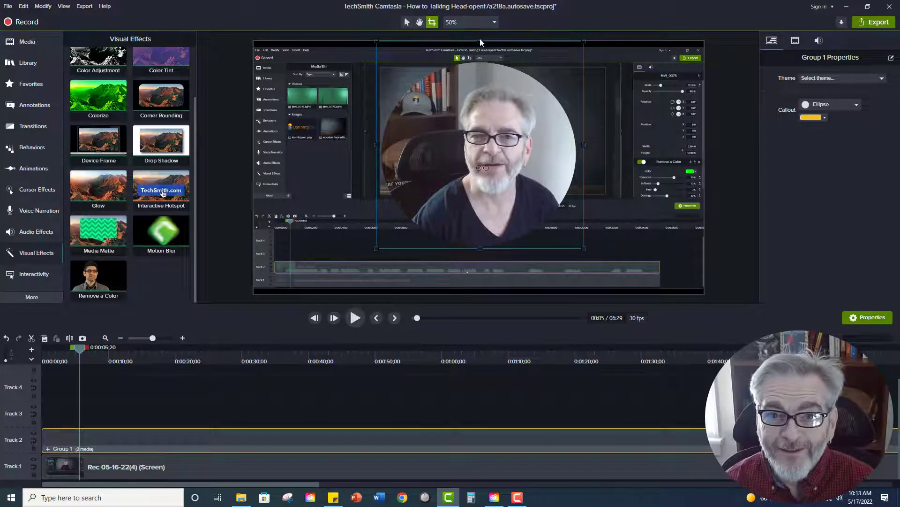
left_click_drag(479, 39, 480, 53)
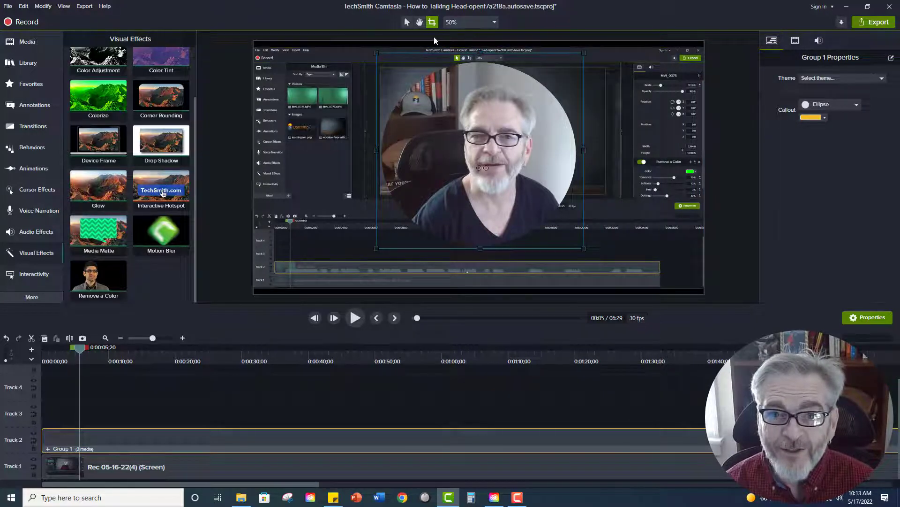
Shrink the talking-head circle, move it to the bottom-right corner, and play the preview.
left_click(407, 22)
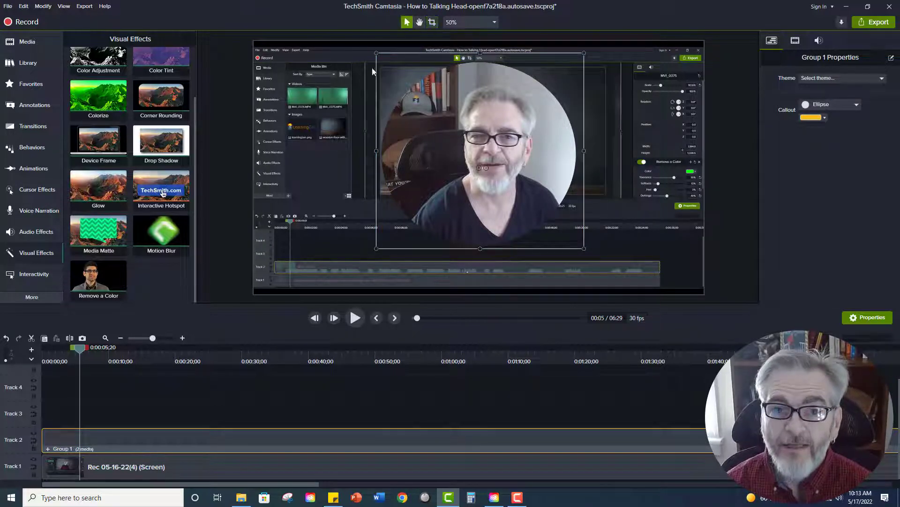
left_click_drag(376, 53, 472, 144)
left_click_drag(530, 190, 651, 237)
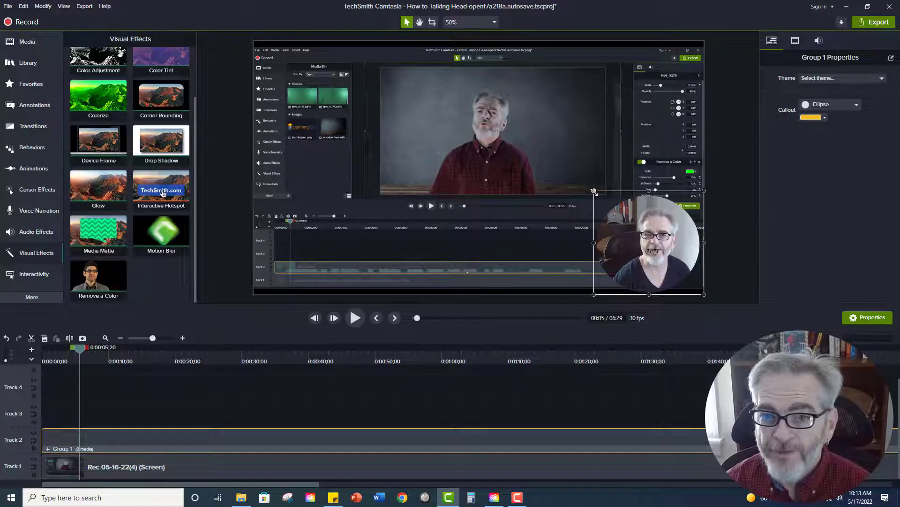
left_click_drag(594, 191, 611, 206)
left_click(362, 318)
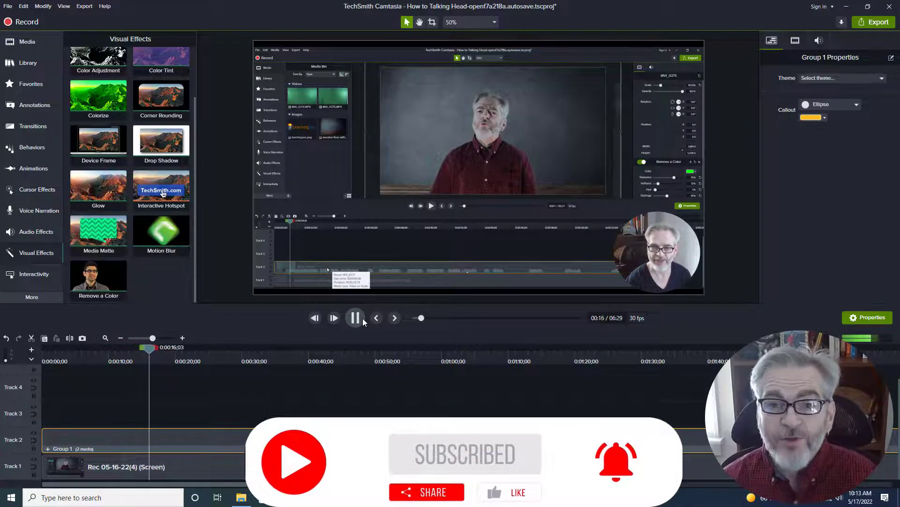
Pause the preview at 00:17 with the small talking-head circle in the bottom-right corner.
left_click(362, 318)
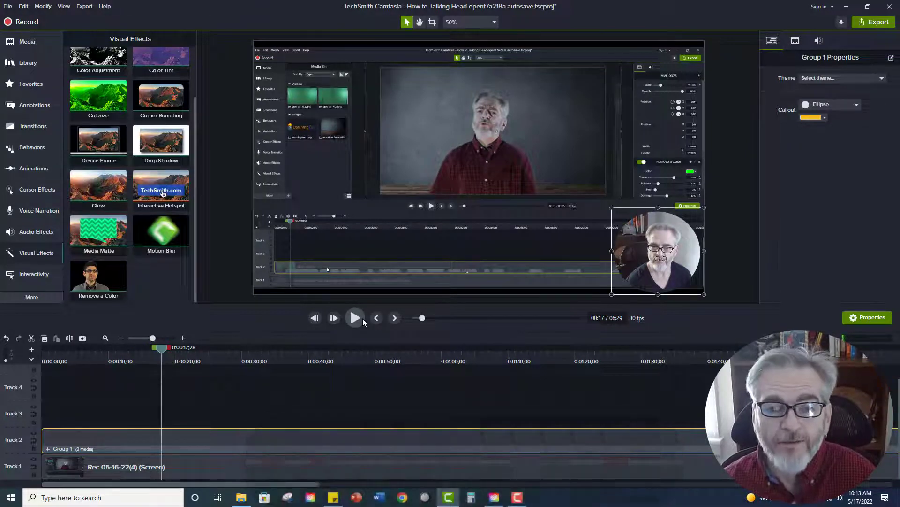